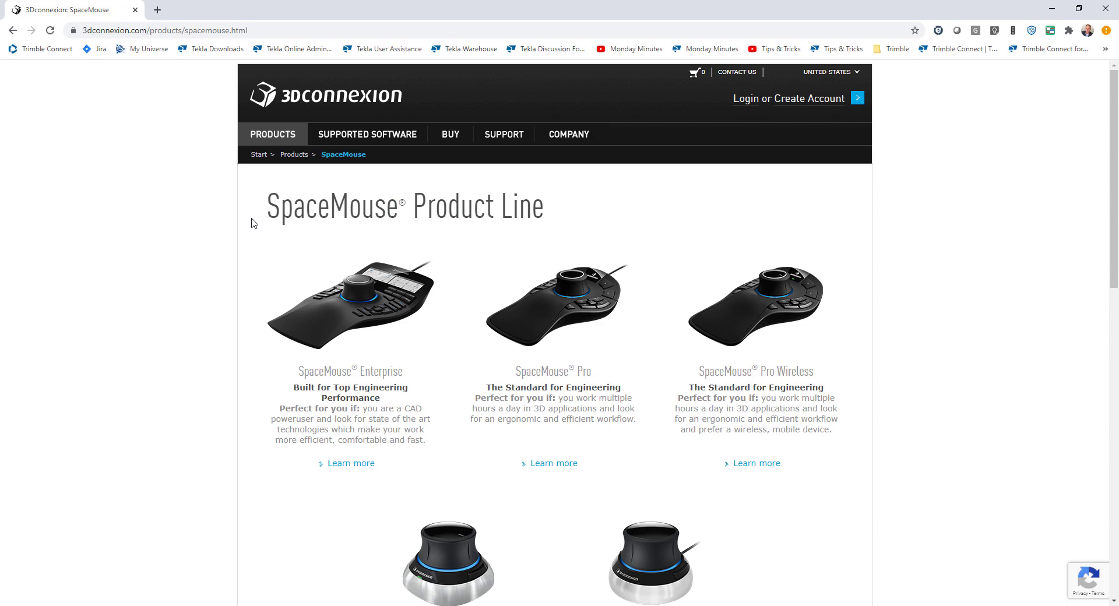
Step: Browse the 3Dconnexion SpaceMouse product line page, then minimize Chrome to reveal the Tekla model
scroll(210, 247, "down", 2)
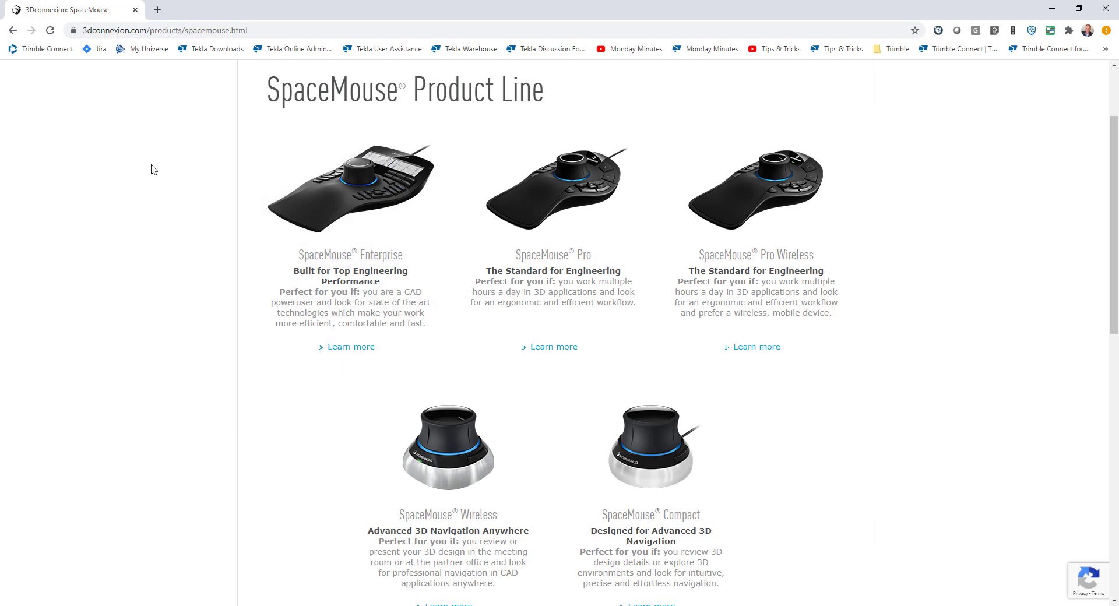
scroll(153, 169, "up", 2)
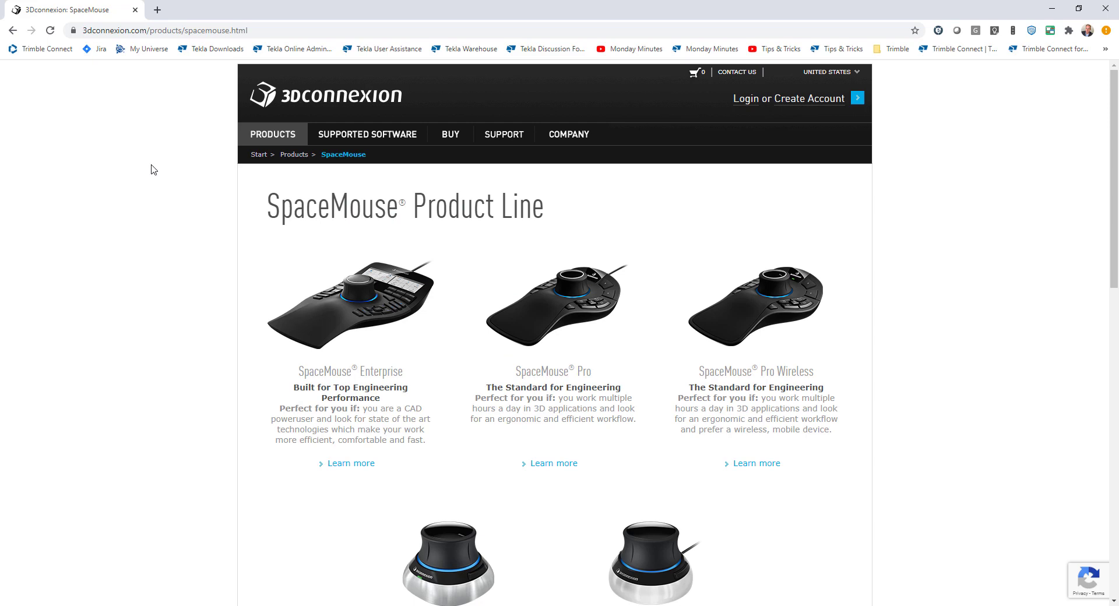
left_click(1052, 8)
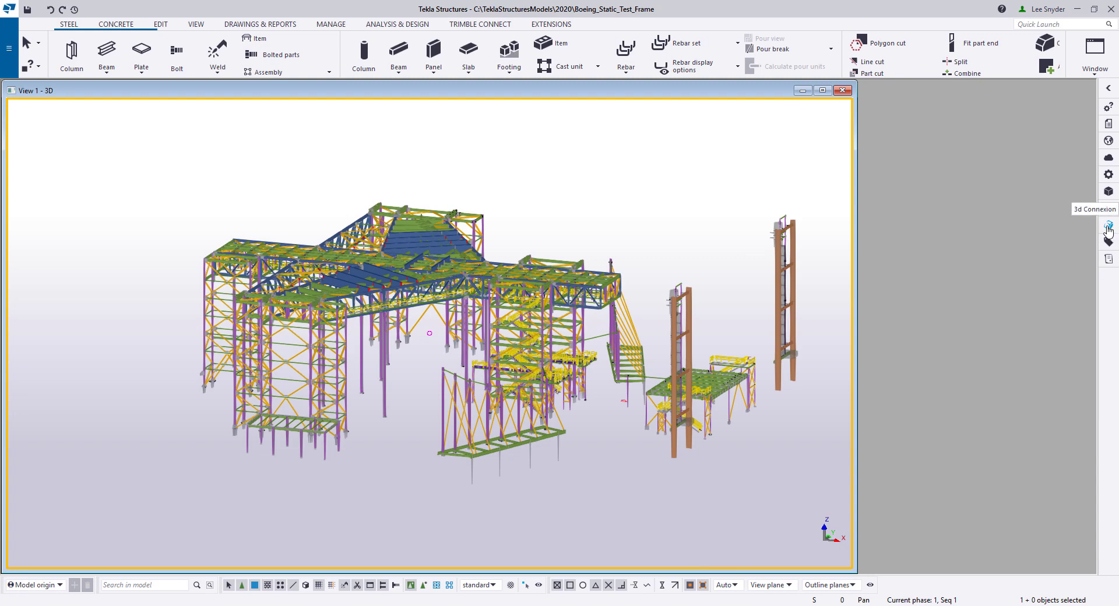
Step: Show the 3D Connexion Buttons Menu with the standard FlipModelView macro assignment
left_click(1109, 227)
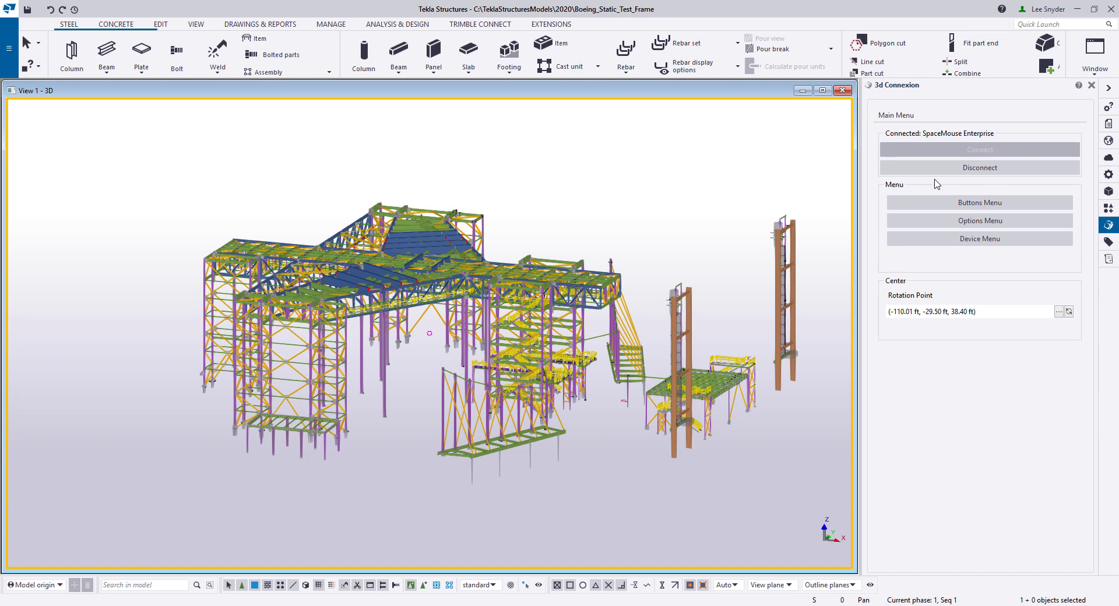
left_click(980, 204)
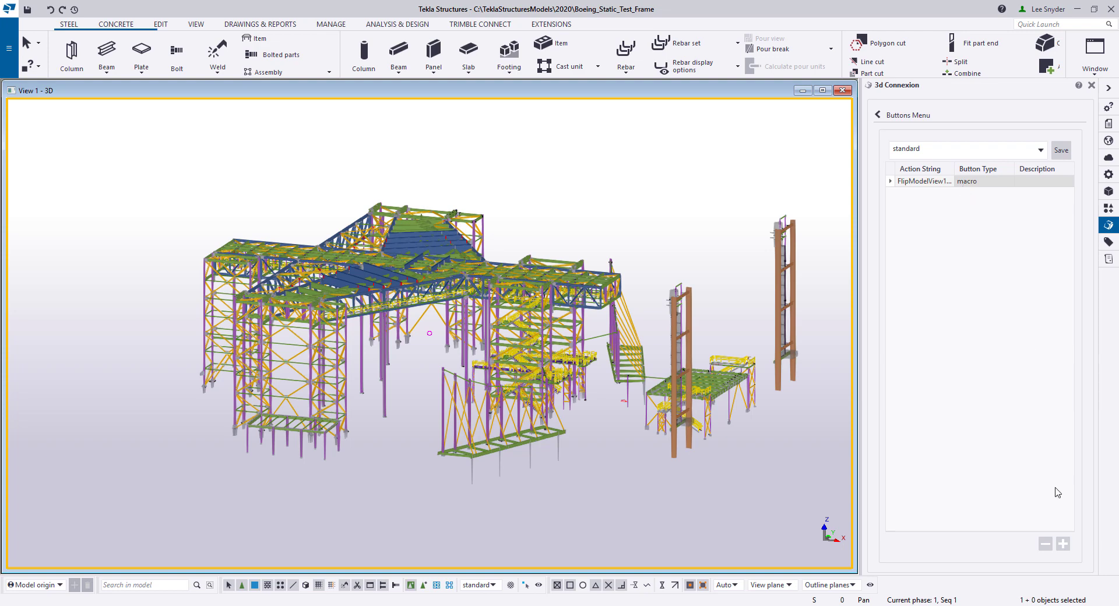
Step: Add a DirectoryBrowser macro row to the standard button list and return to the main page
left_click(1063, 545)
left_click(948, 193)
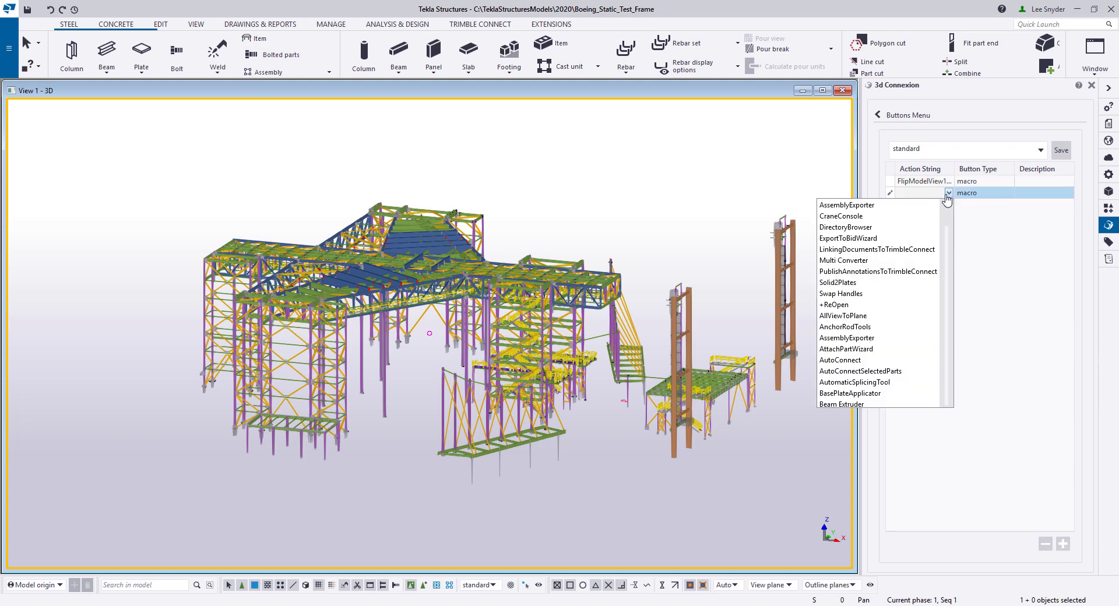
left_click(874, 227)
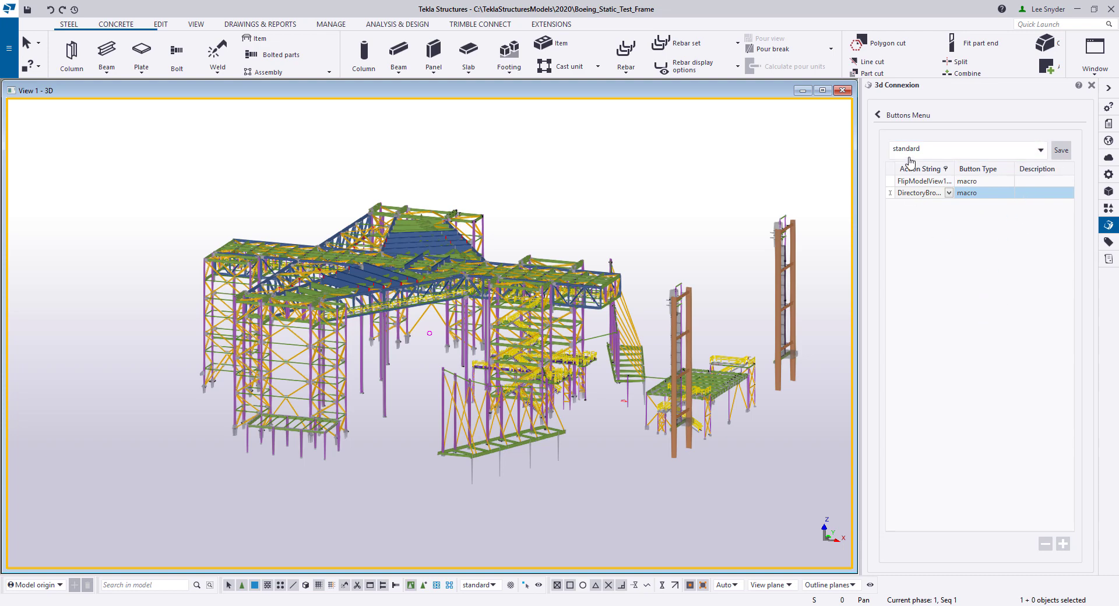
left_click(903, 116)
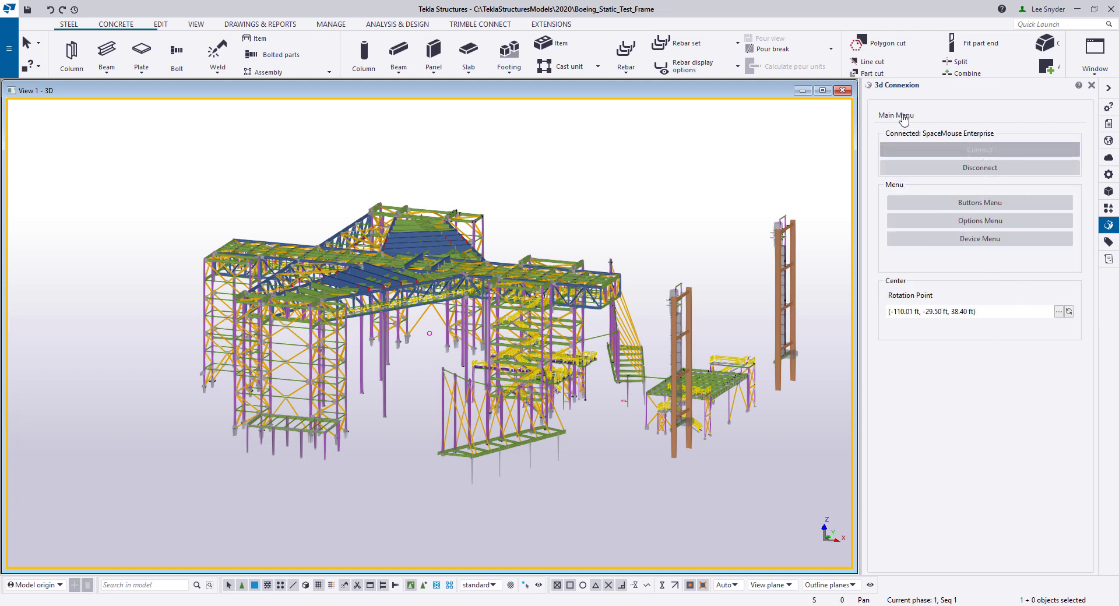
Step: Open the SpaceMouse Enterprise device settings and its Buttons window, moving it into view
left_click(986, 240)
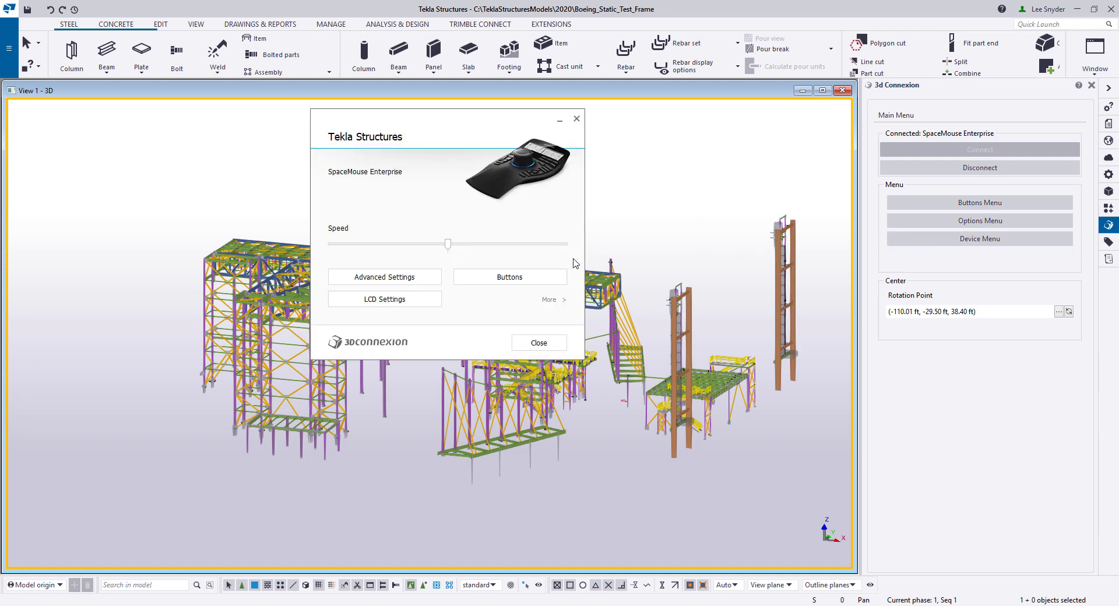
left_click(518, 281)
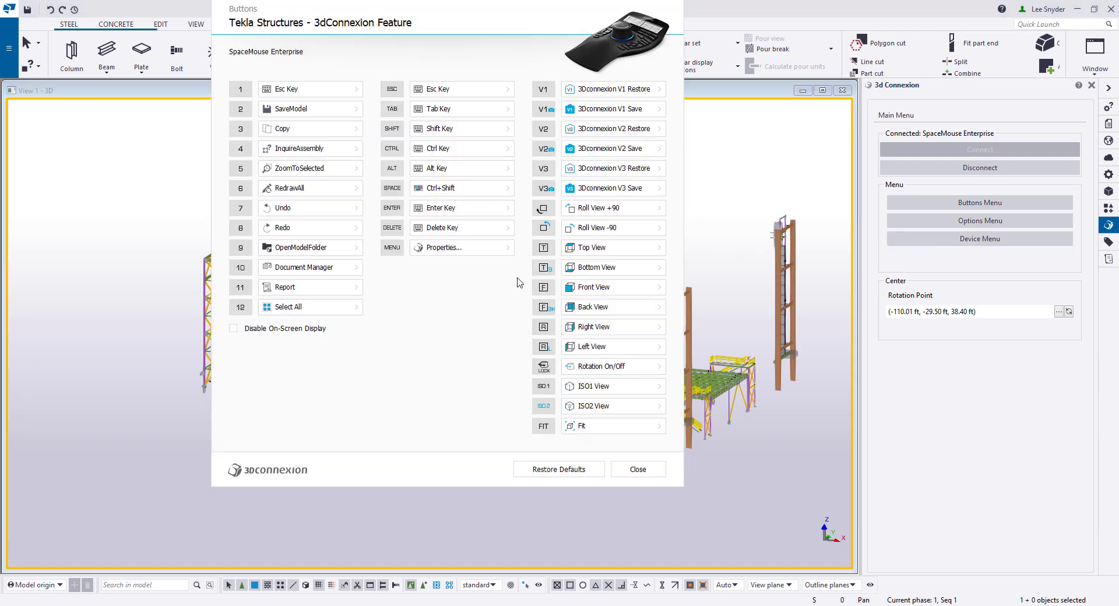
left_click_drag(455, 9, 584, 67)
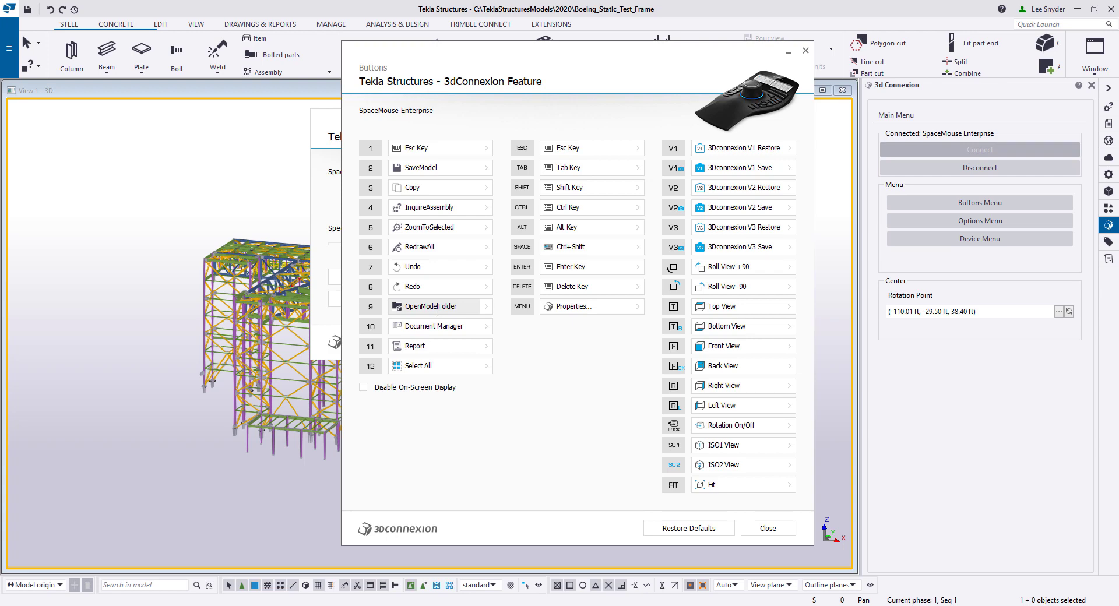
Step: Map SpaceMouse button 1 to the Tekla Structures DirectoryBrowser macro and close both settings windows
left_click(487, 150)
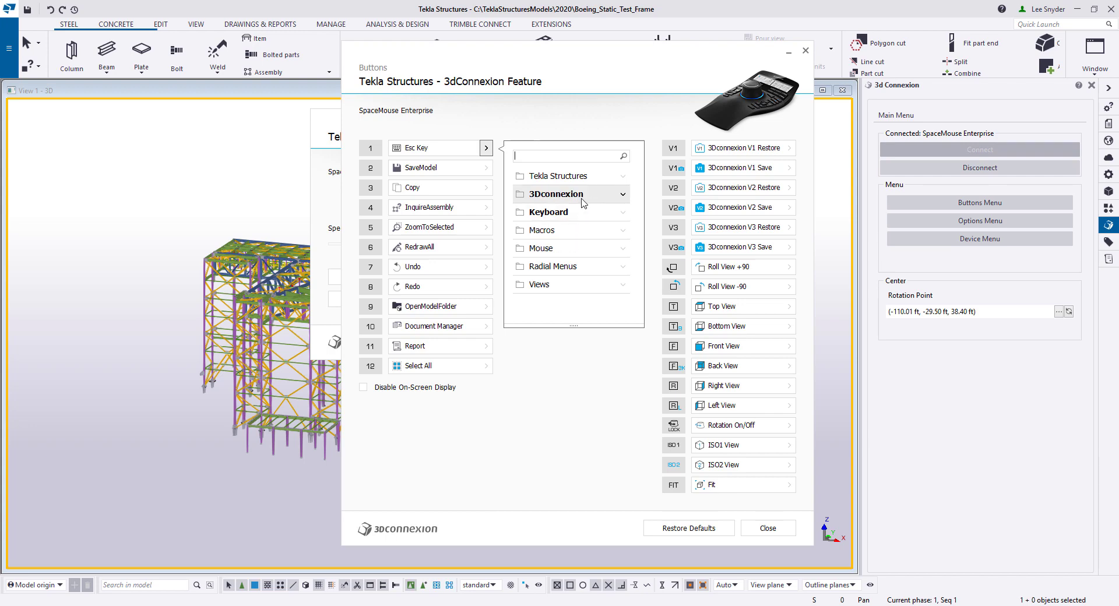
left_click(624, 177)
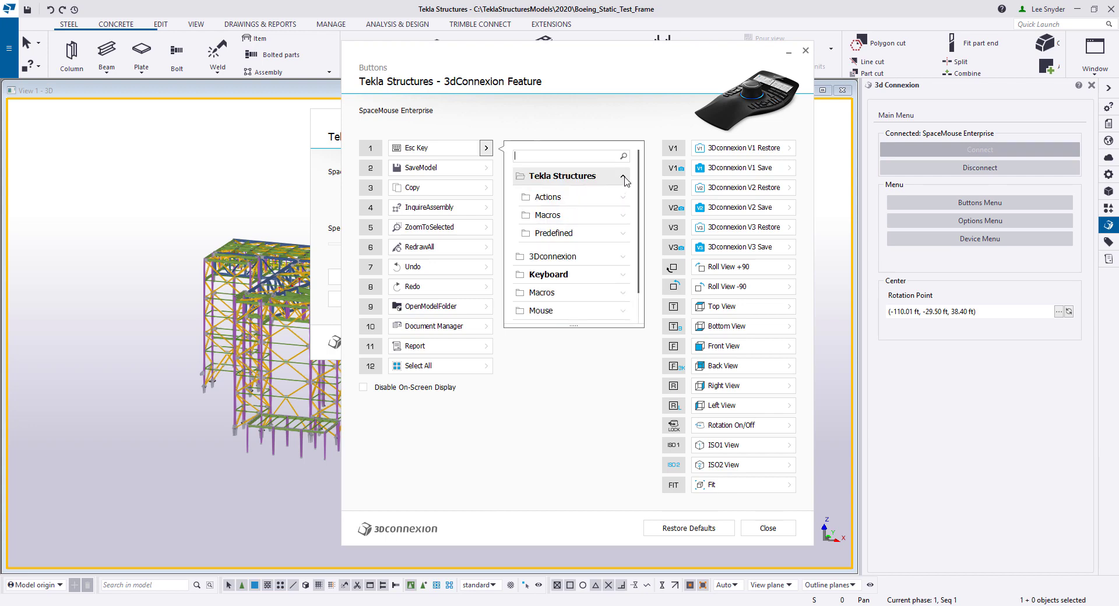
left_click(624, 215)
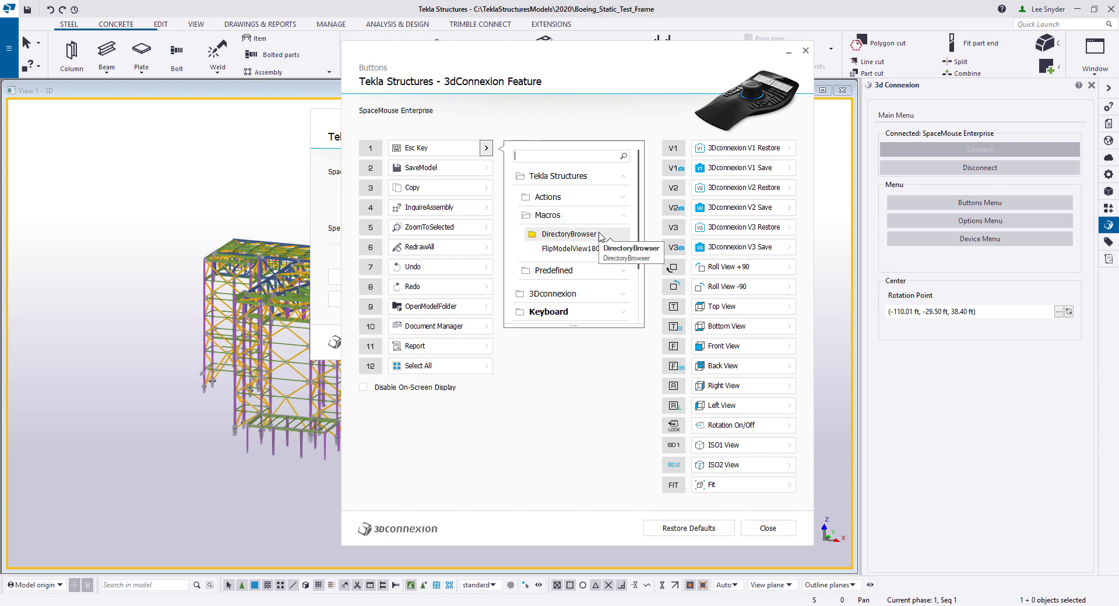
left_click(580, 235)
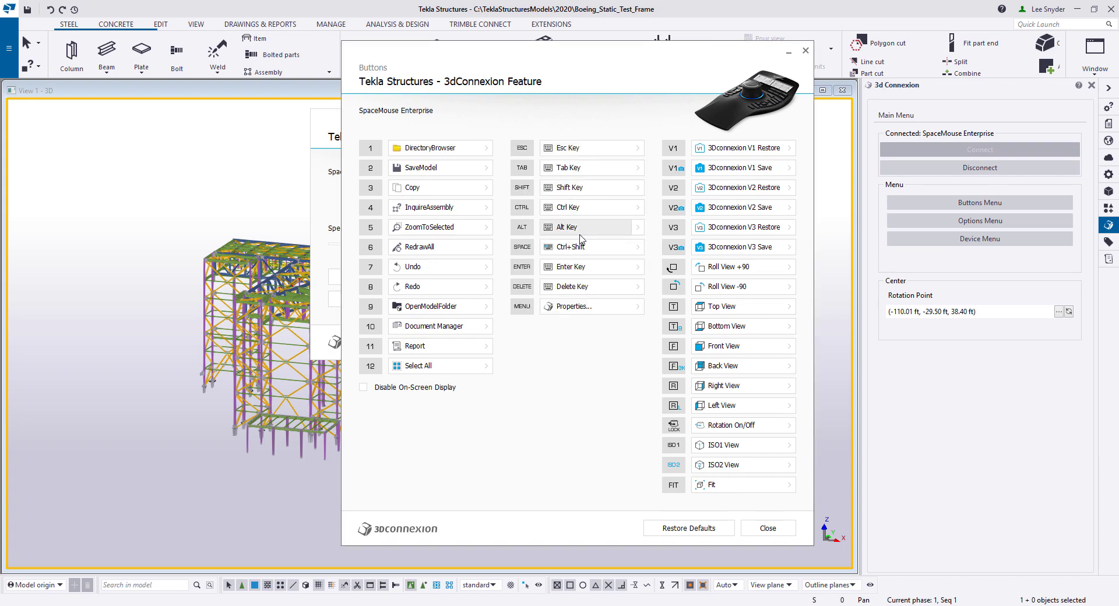
left_click(775, 533)
left_click(553, 344)
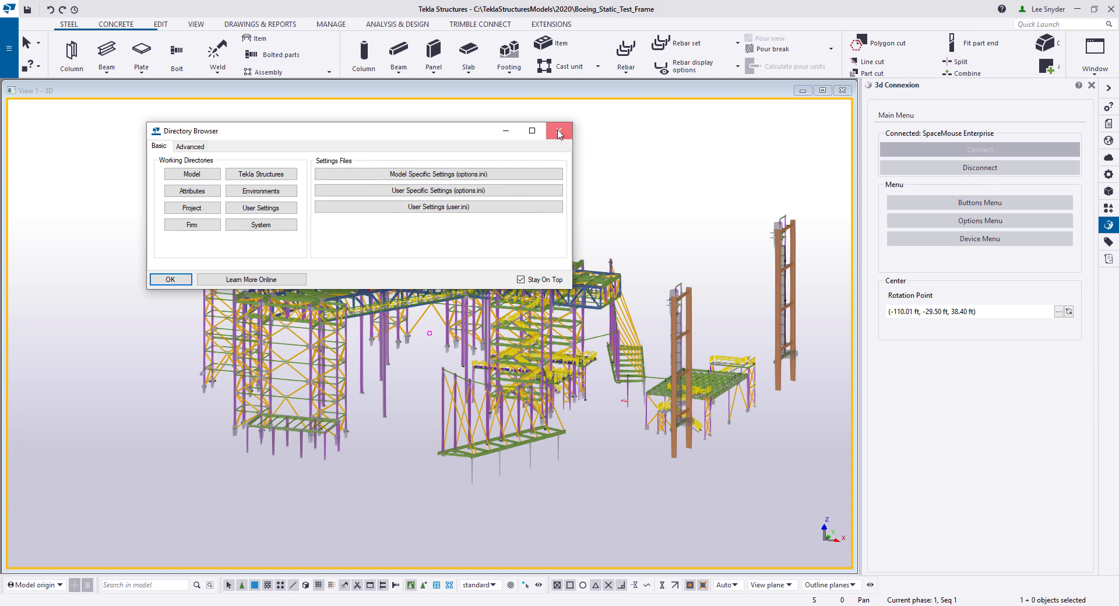
Step: Close the Directory Browser and Report windows
left_click(559, 132)
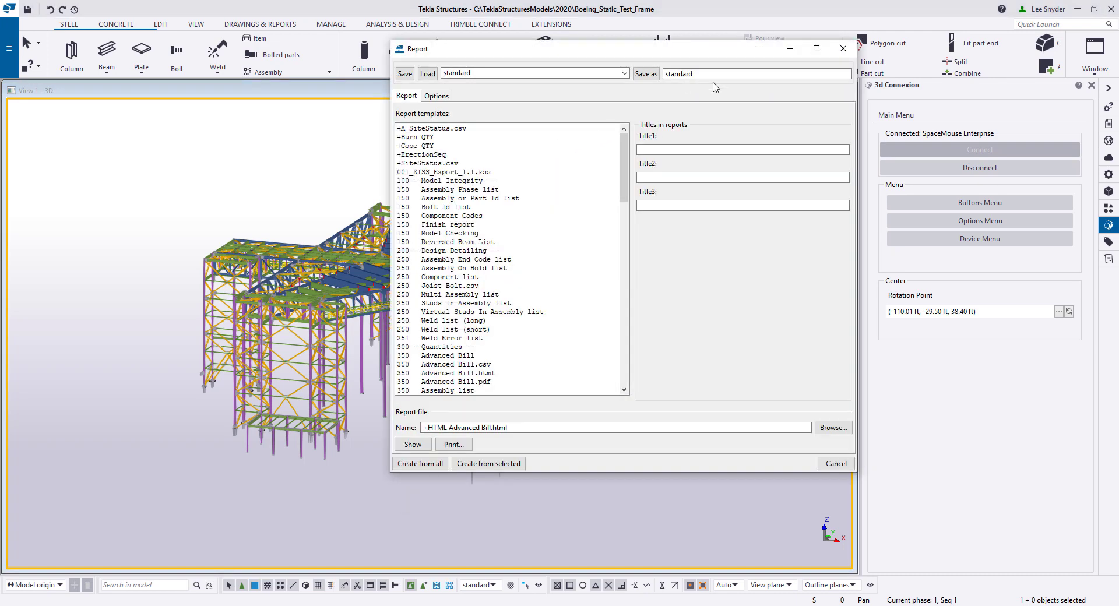
left_click(844, 48)
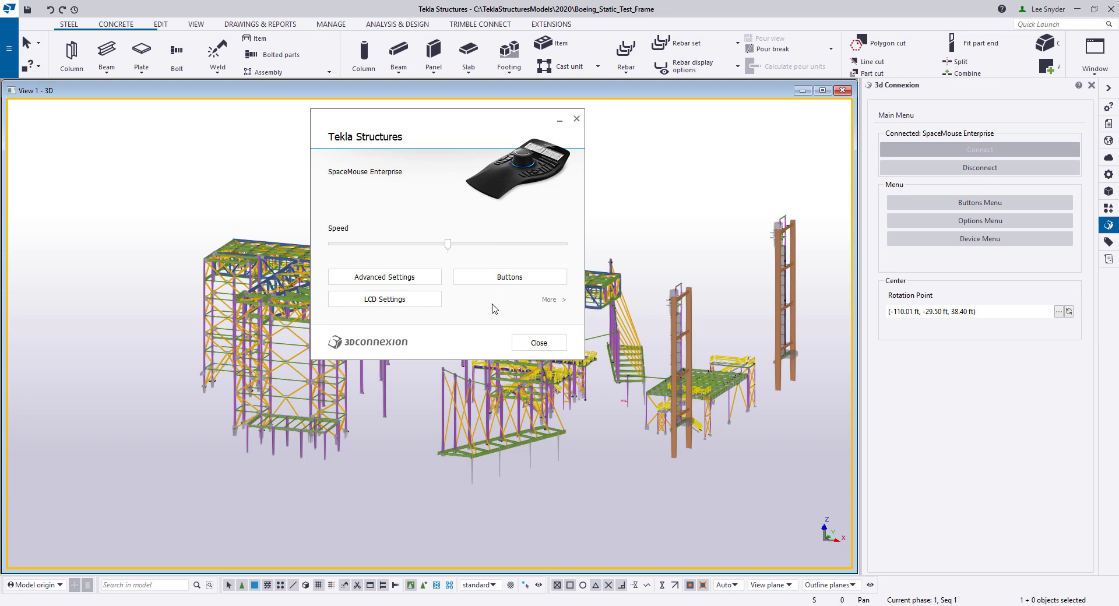
Step: Review the Advanced and LCD settings without changes, then close the SpaceMouse device settings
left_click(400, 278)
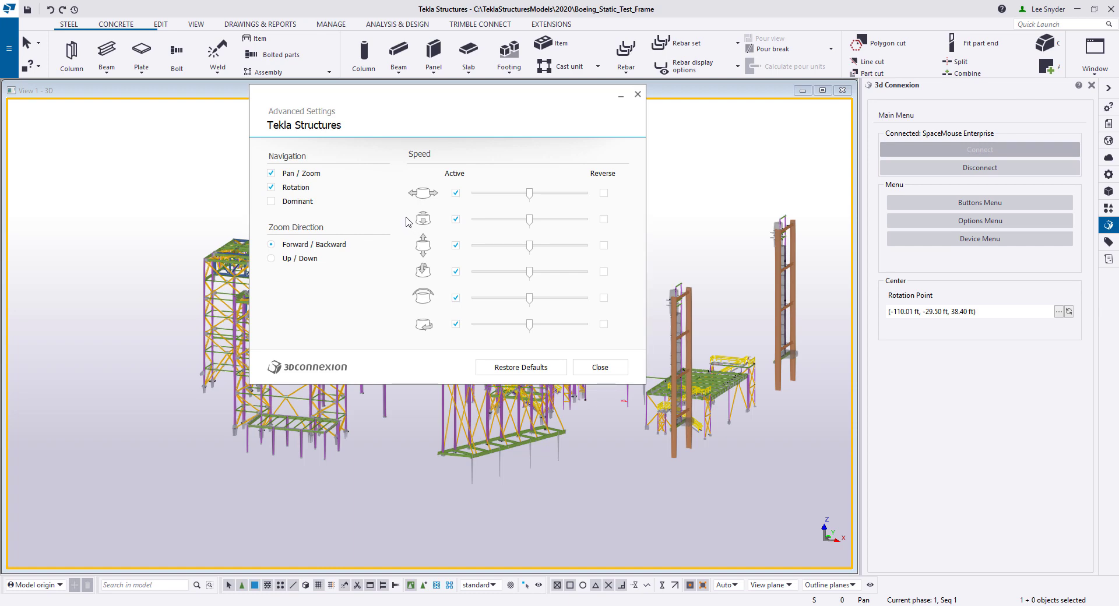
left_click(609, 368)
left_click(383, 300)
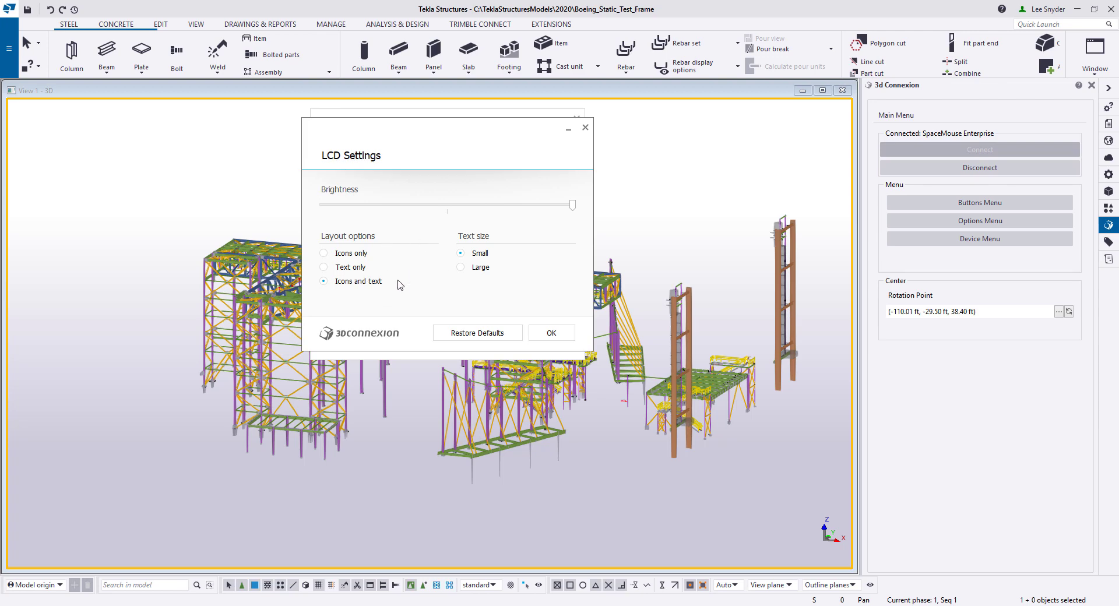
left_click(553, 333)
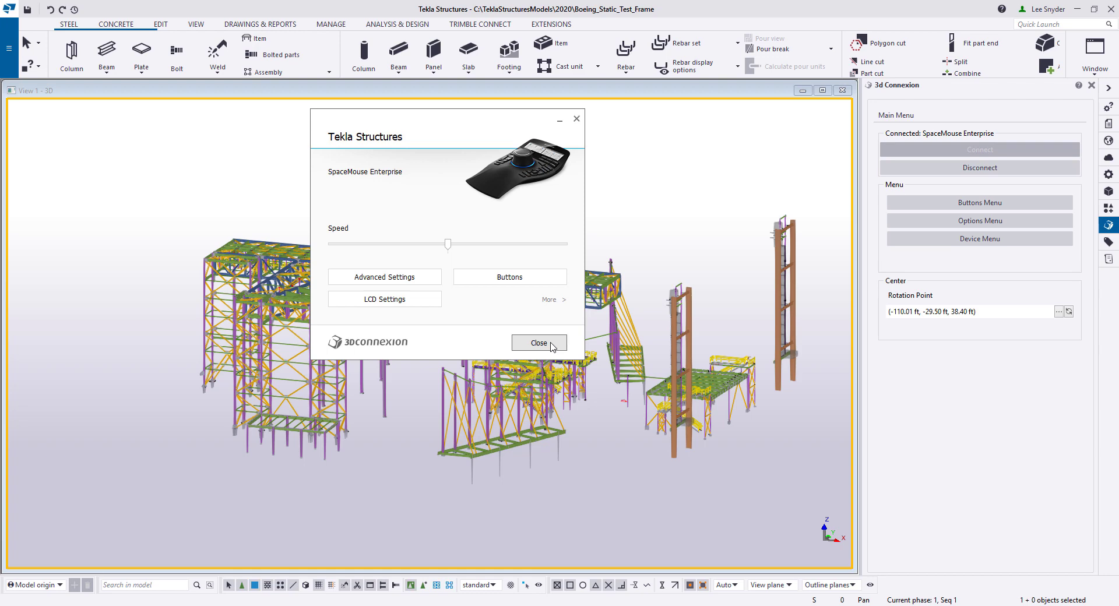
left_click(539, 343)
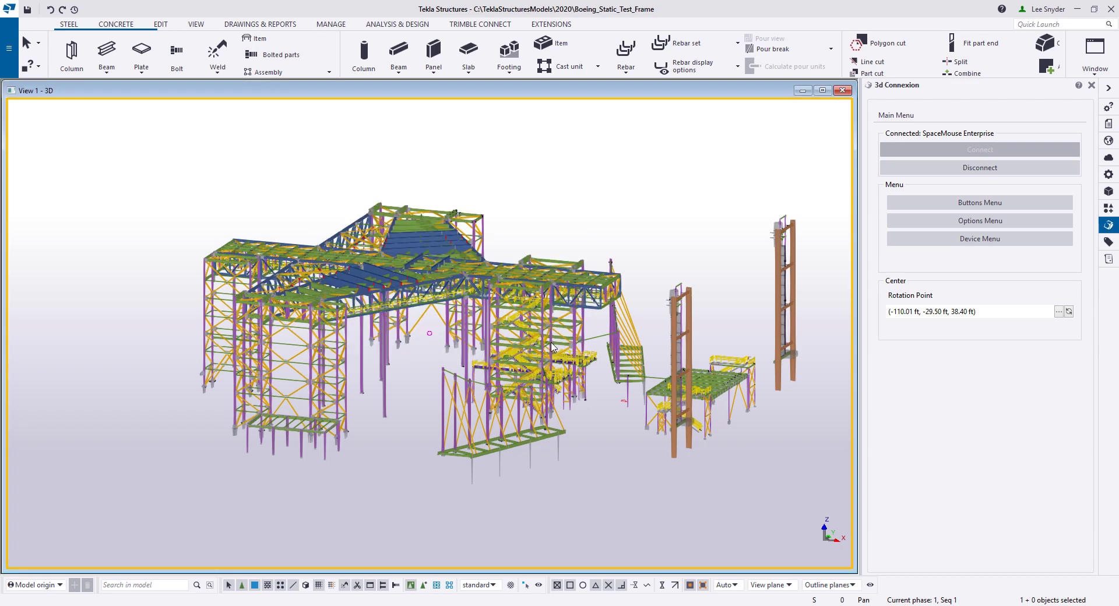
left_click(937, 221)
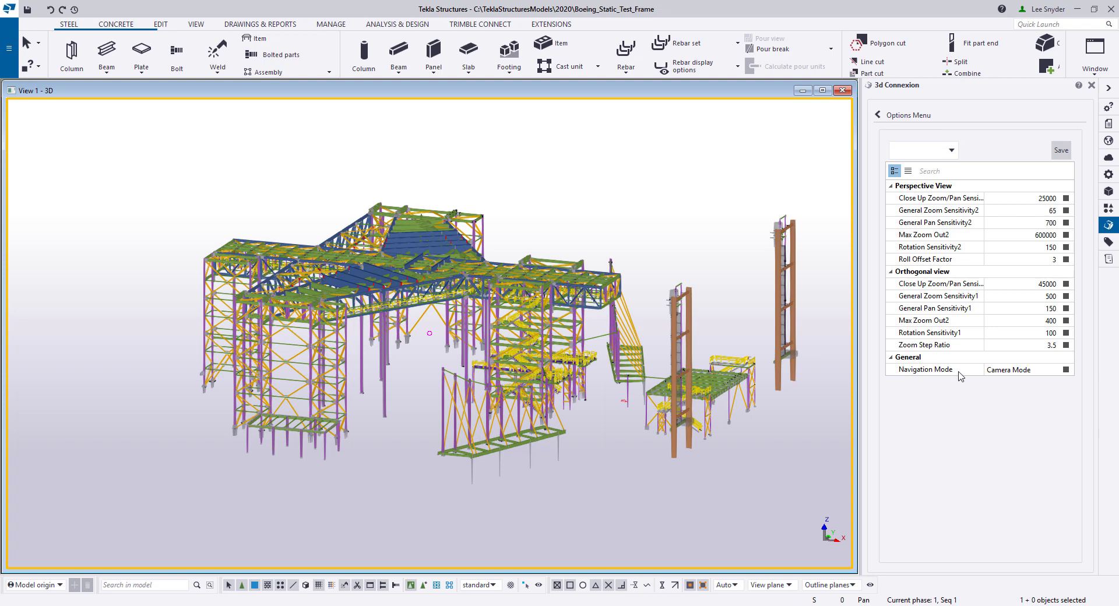
left_click(1039, 373)
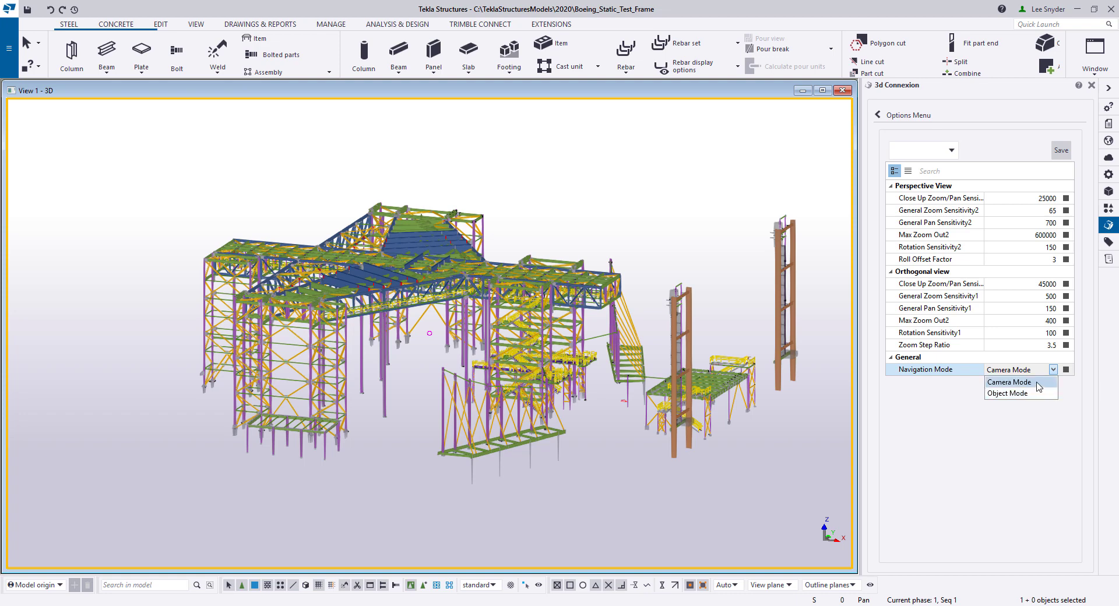
left_click(1038, 385)
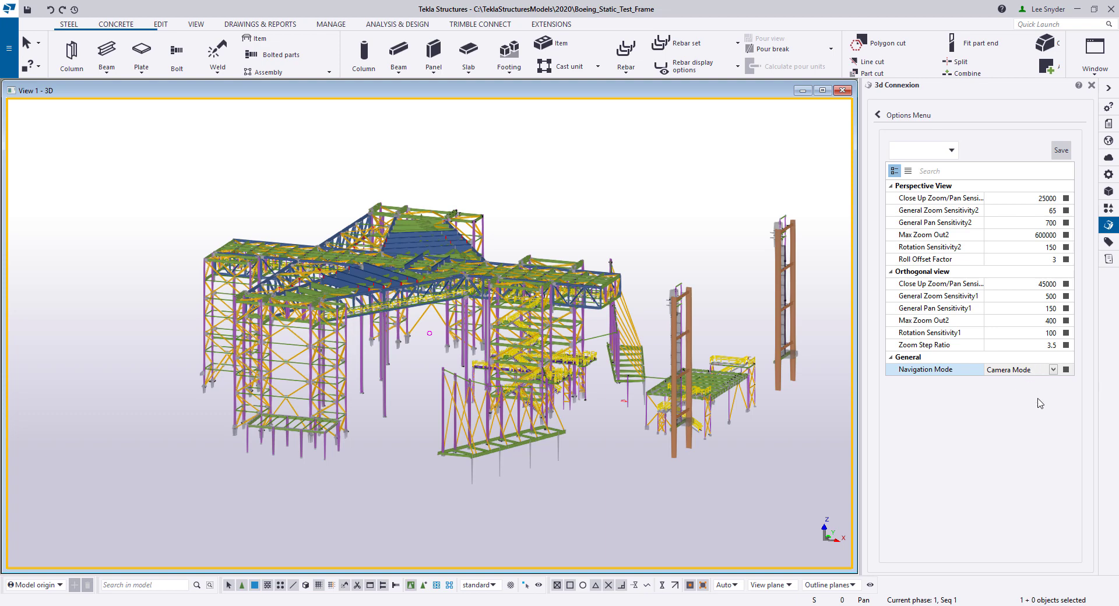
left_click(904, 120)
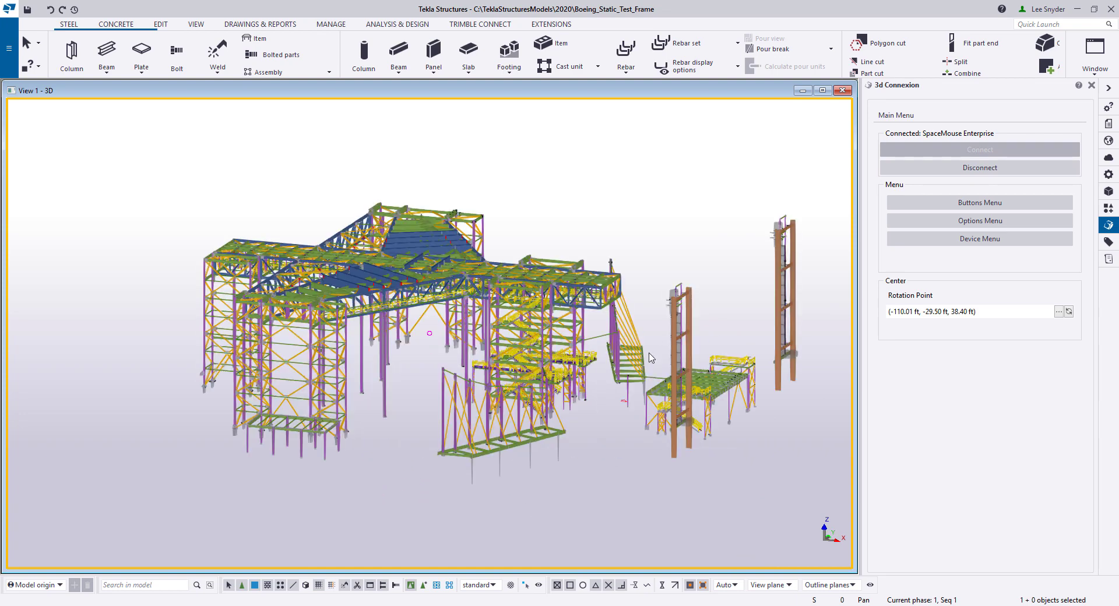
left_click(1059, 313)
left_click(778, 268)
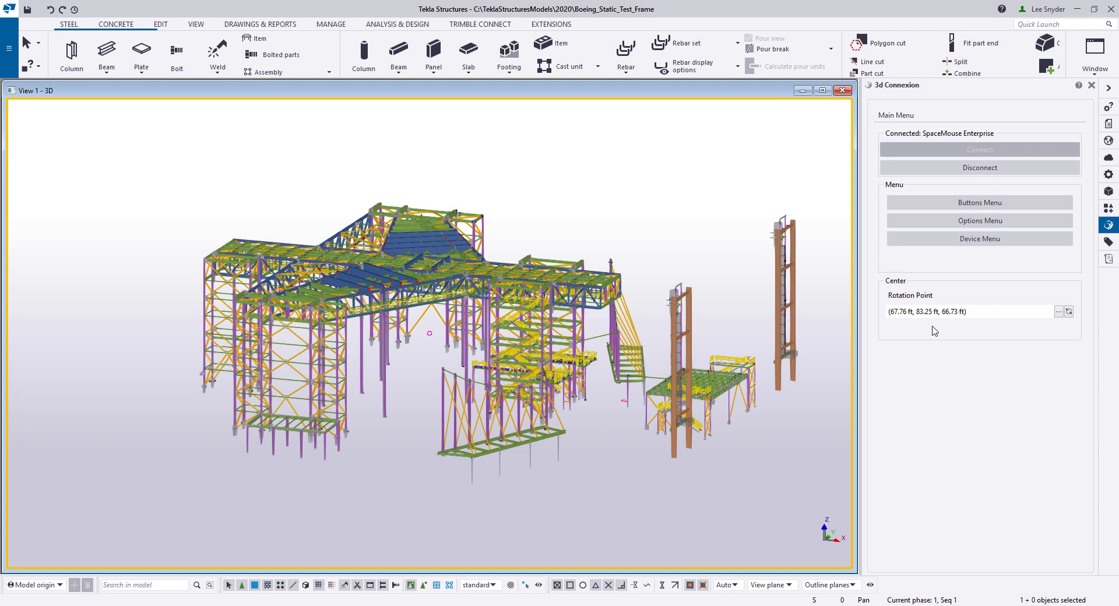
left_click(1069, 313)
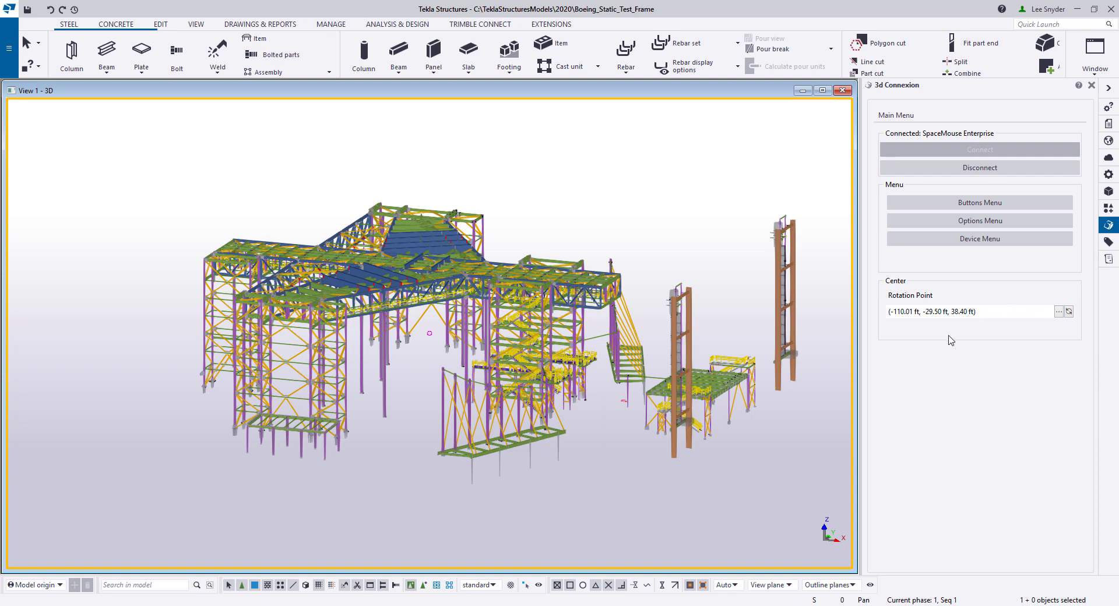